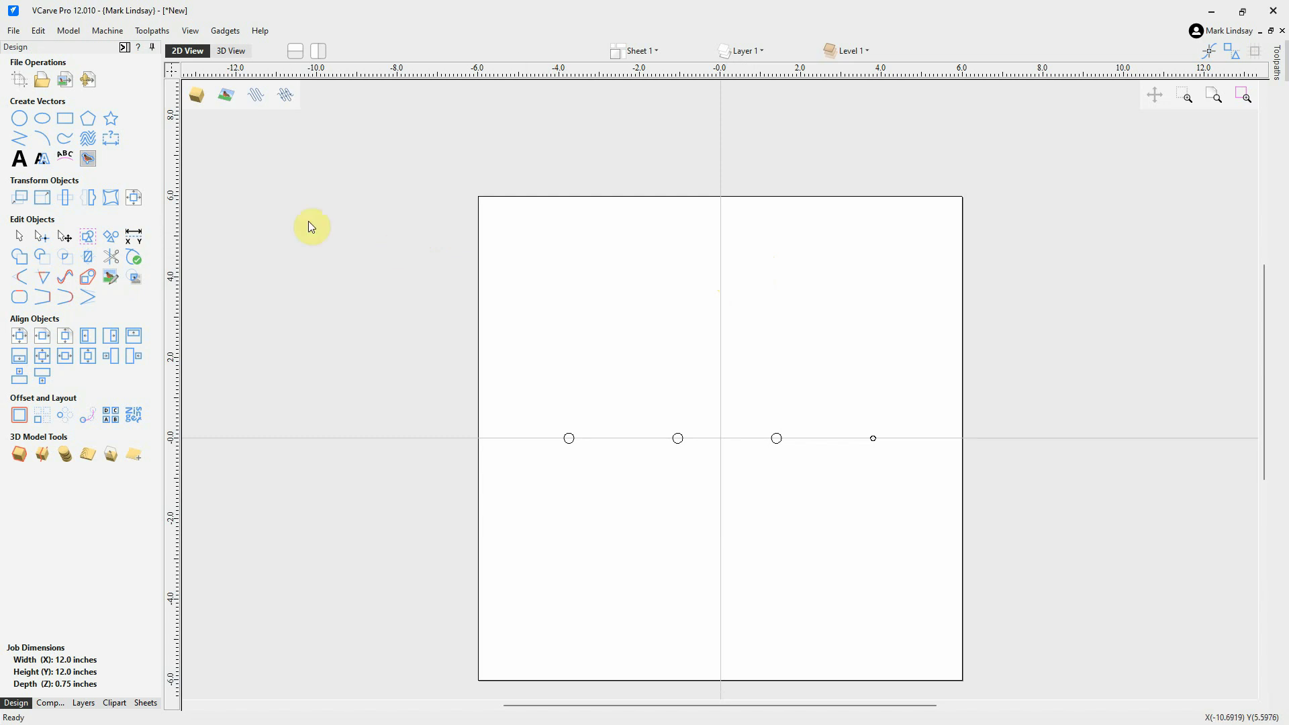
- Collapse the Design panel so the Toolpaths panel shows on the right
click(123, 47)
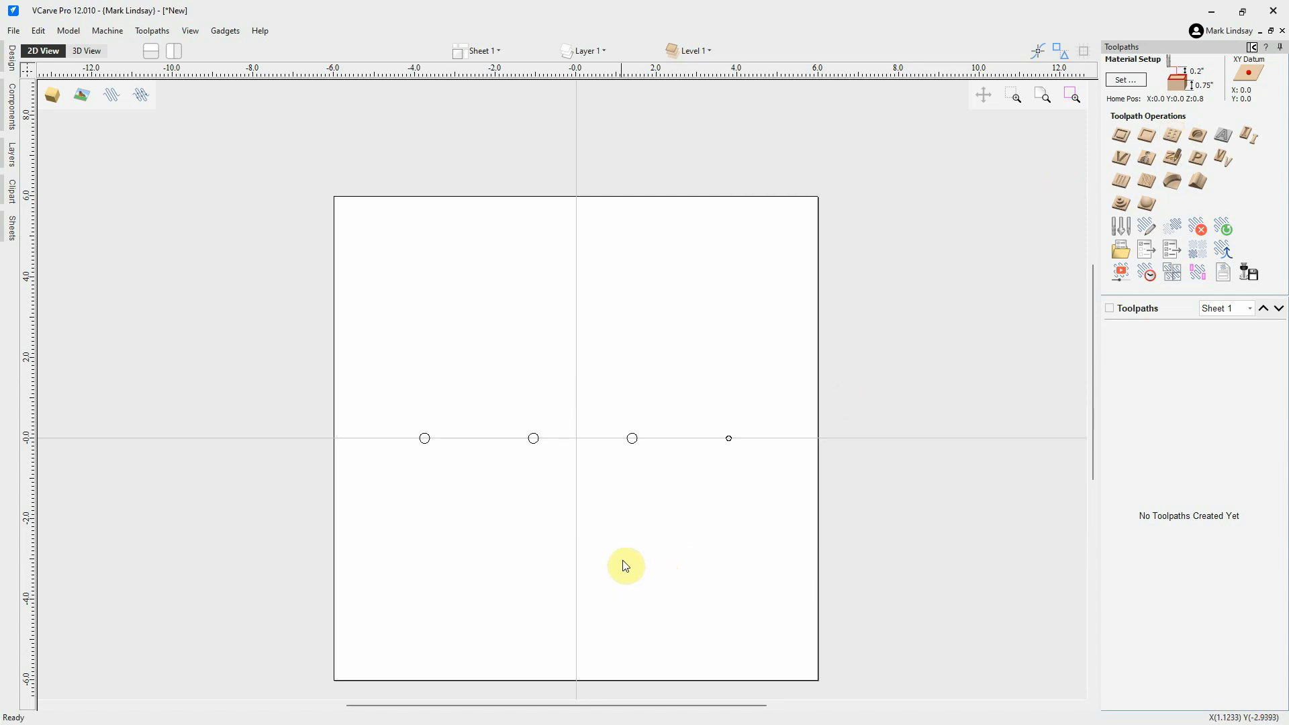
scroll(621, 554, up, 1)
scroll(602, 501, up, 1)
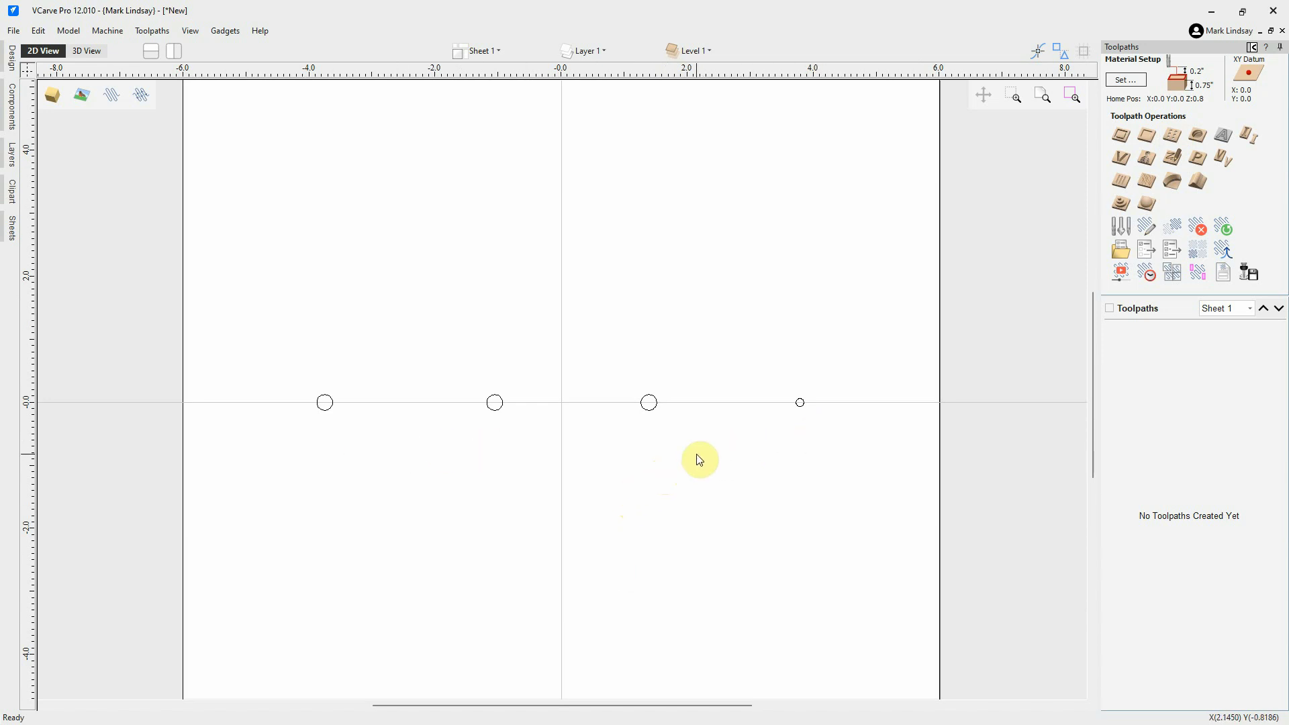
drag(294, 300, 718, 493)
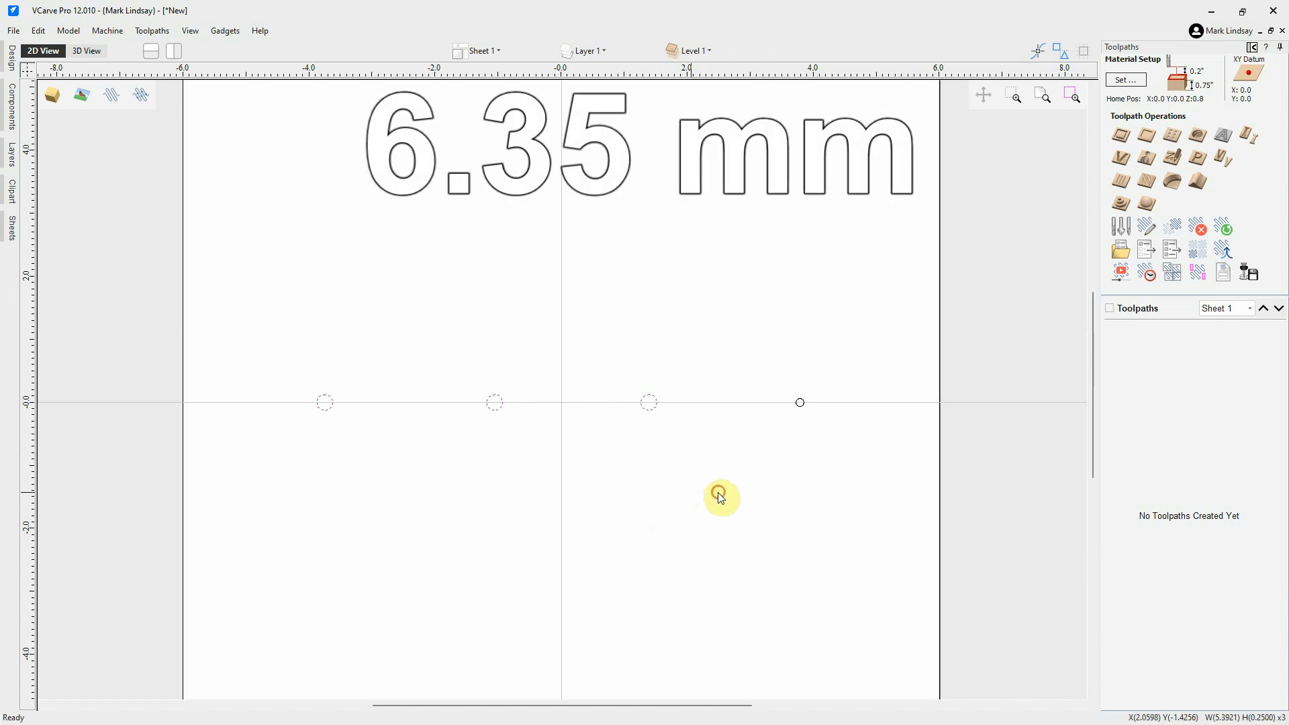
click(674, 480)
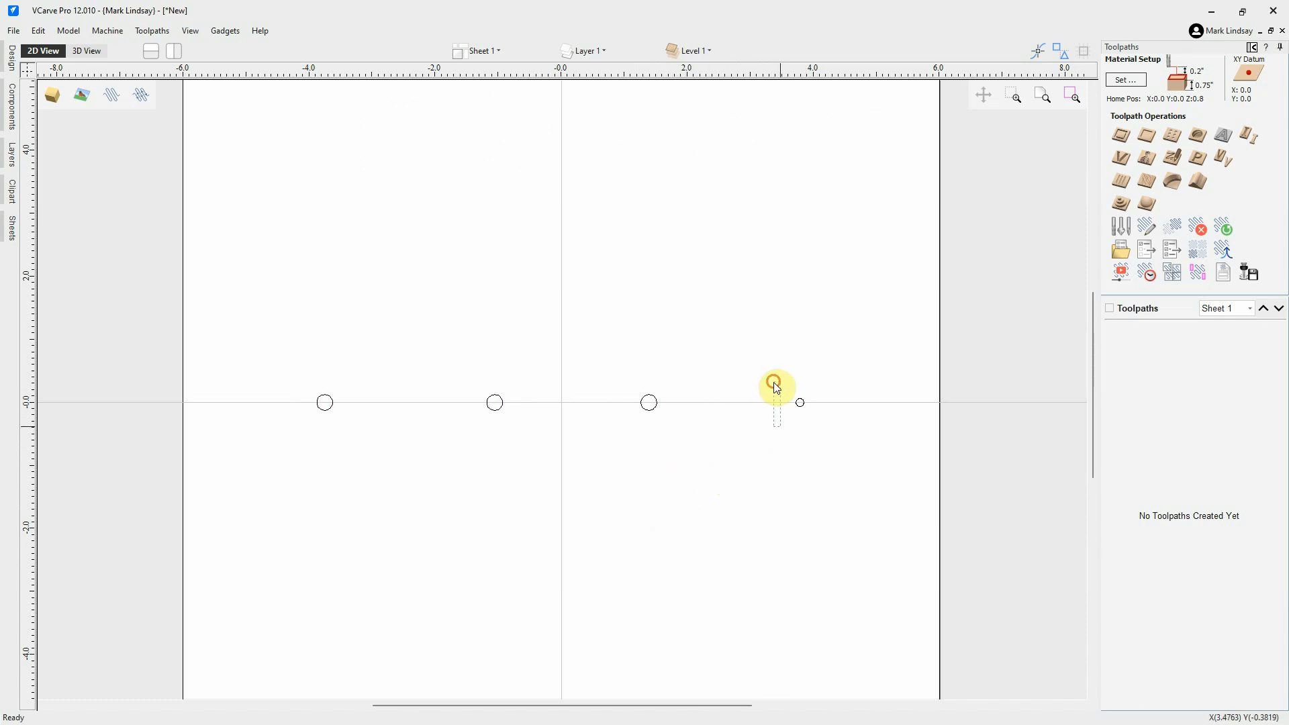
drag(843, 428, 789, 393)
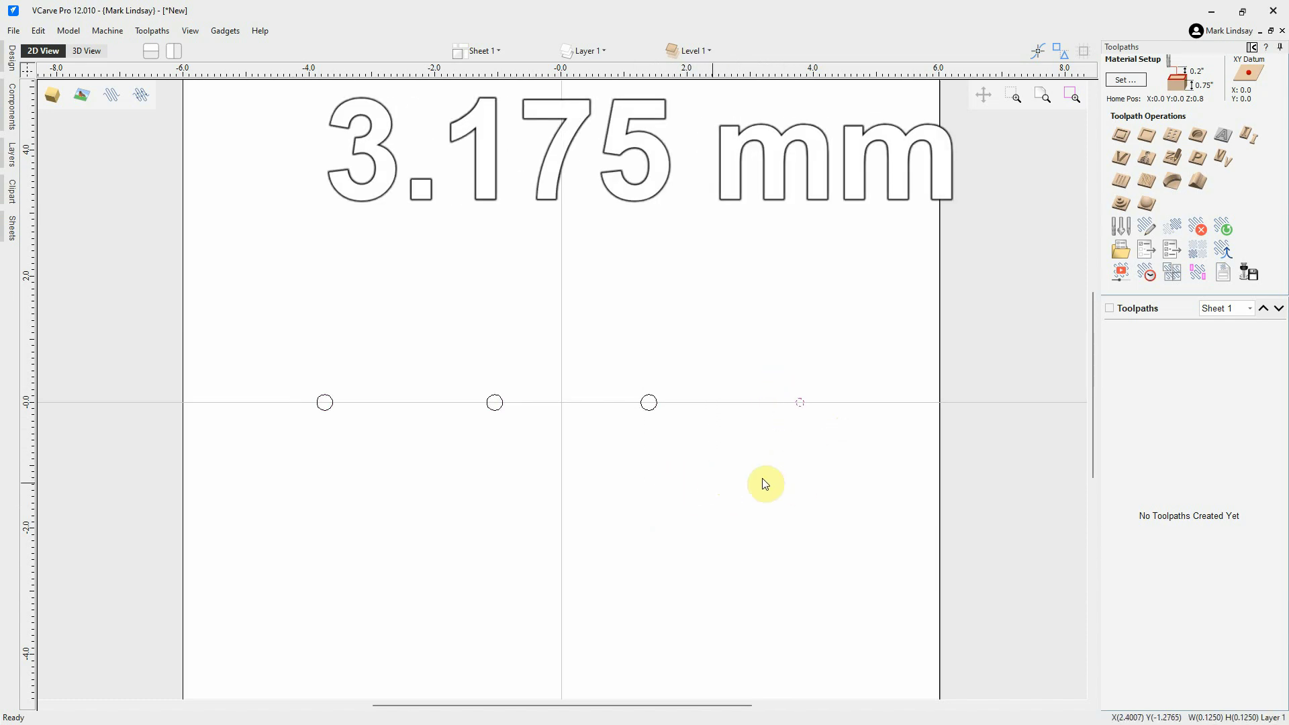
click(713, 481)
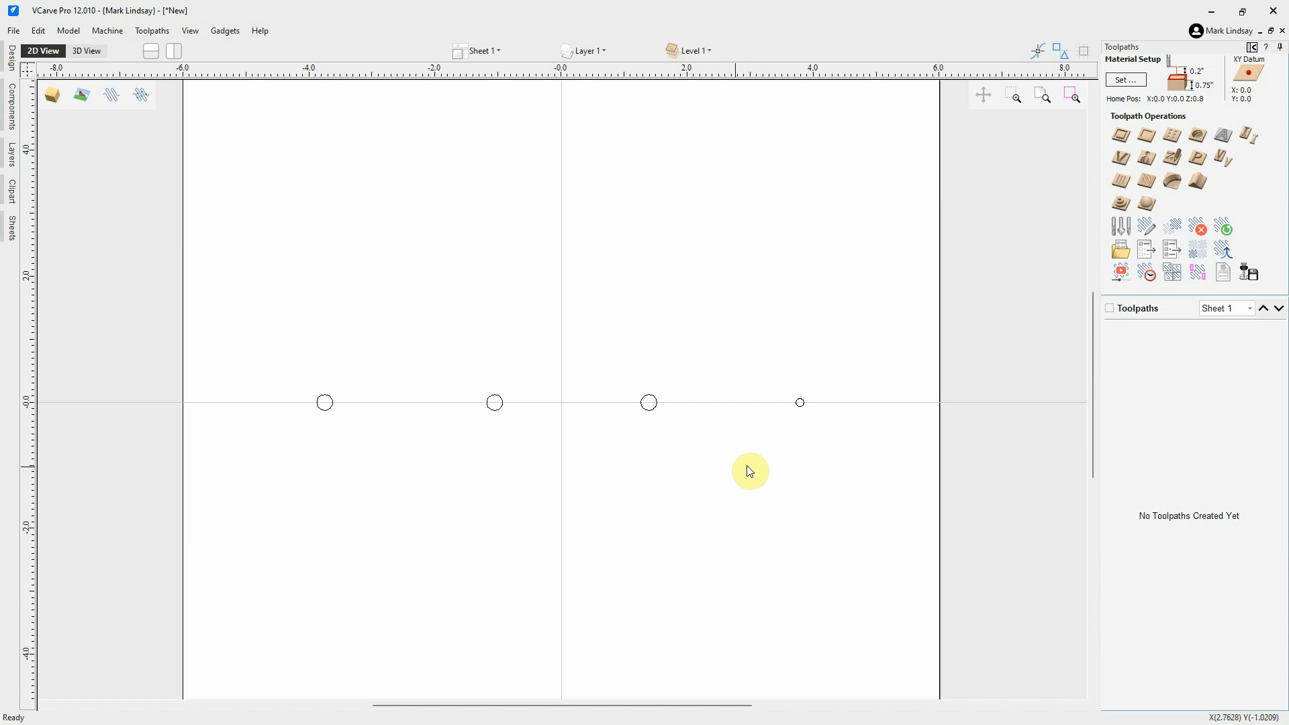
scroll(737, 467, down, 1)
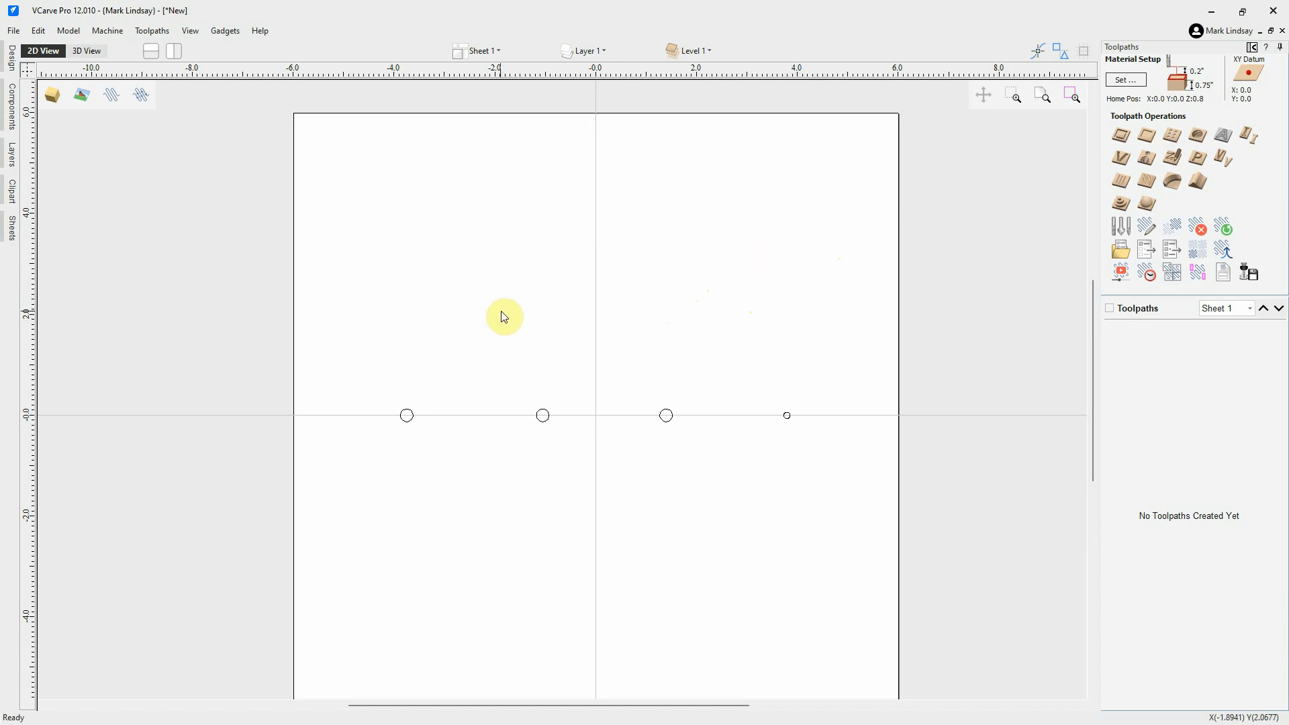
- Start a Drilling Toolpath and box-select the four circles across the middle of the material
click(1121, 226)
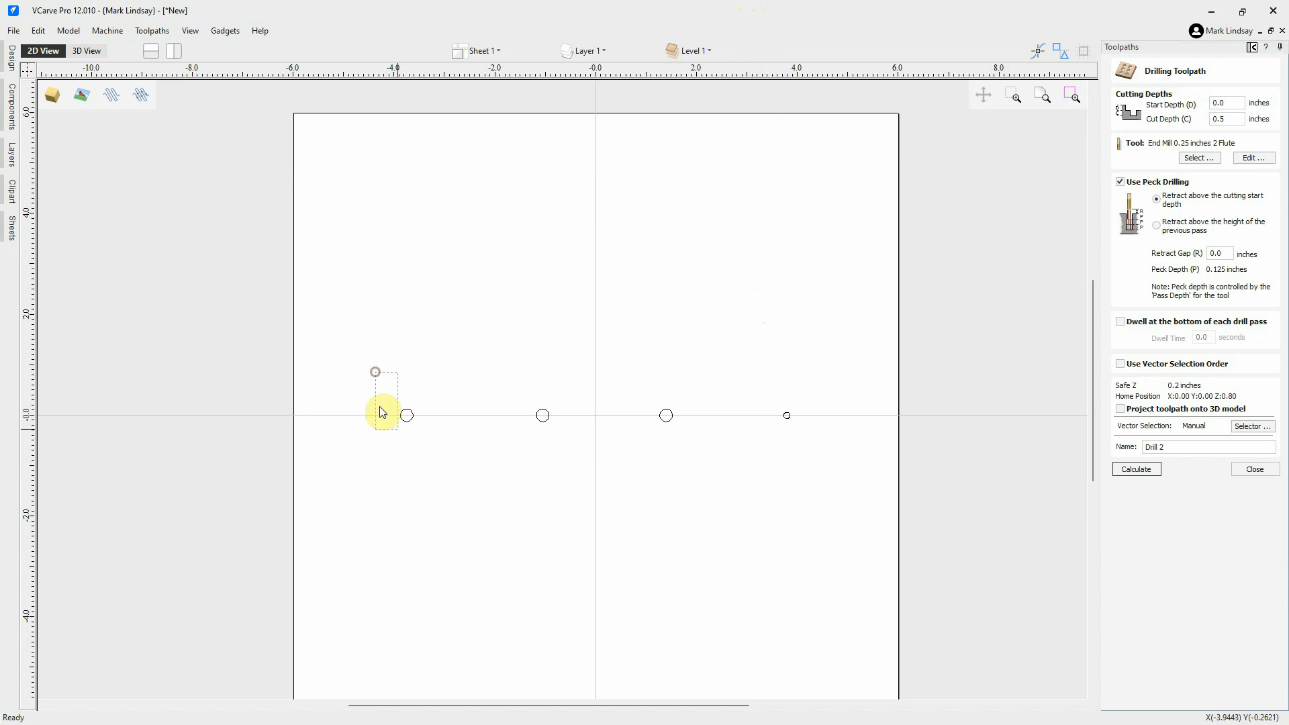
drag(380, 407, 841, 476)
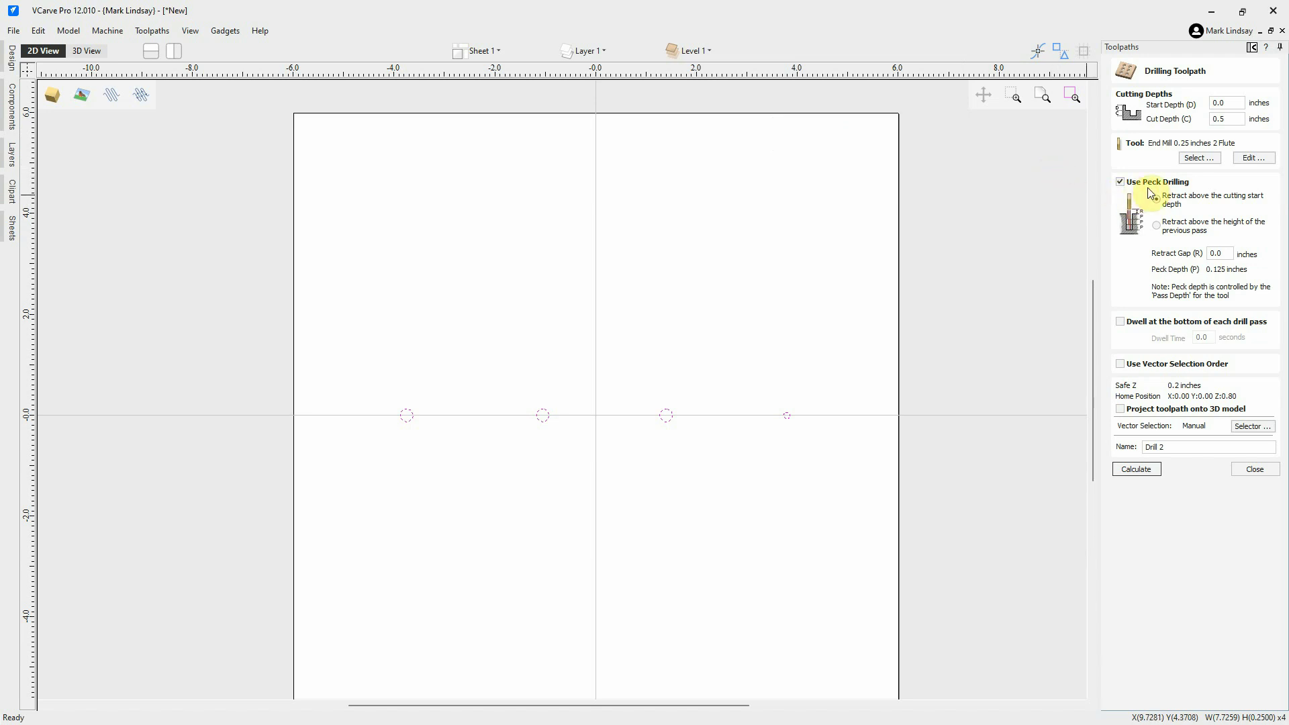
- Turn off peck drilling in the drilling toolpath settings
click(1120, 181)
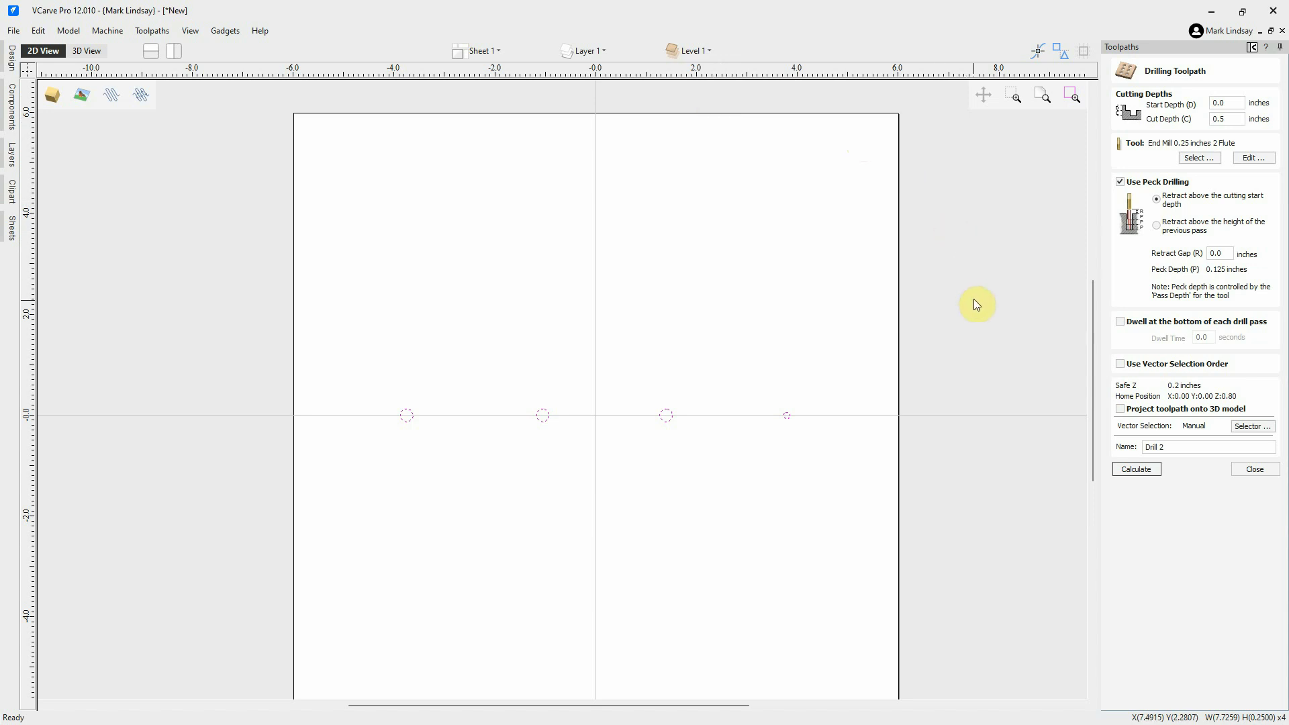
- Set peck retract to go above the cutting start depth instead of the previous pass height
click(1157, 225)
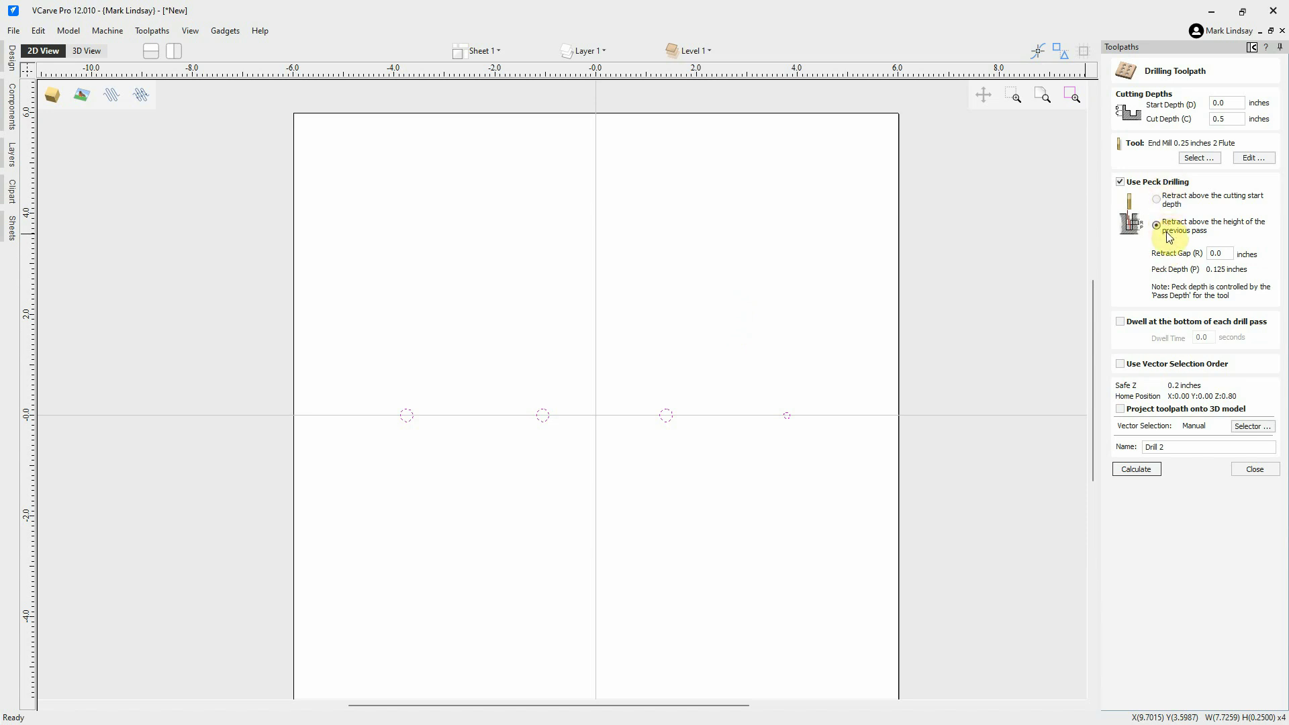
click(1158, 201)
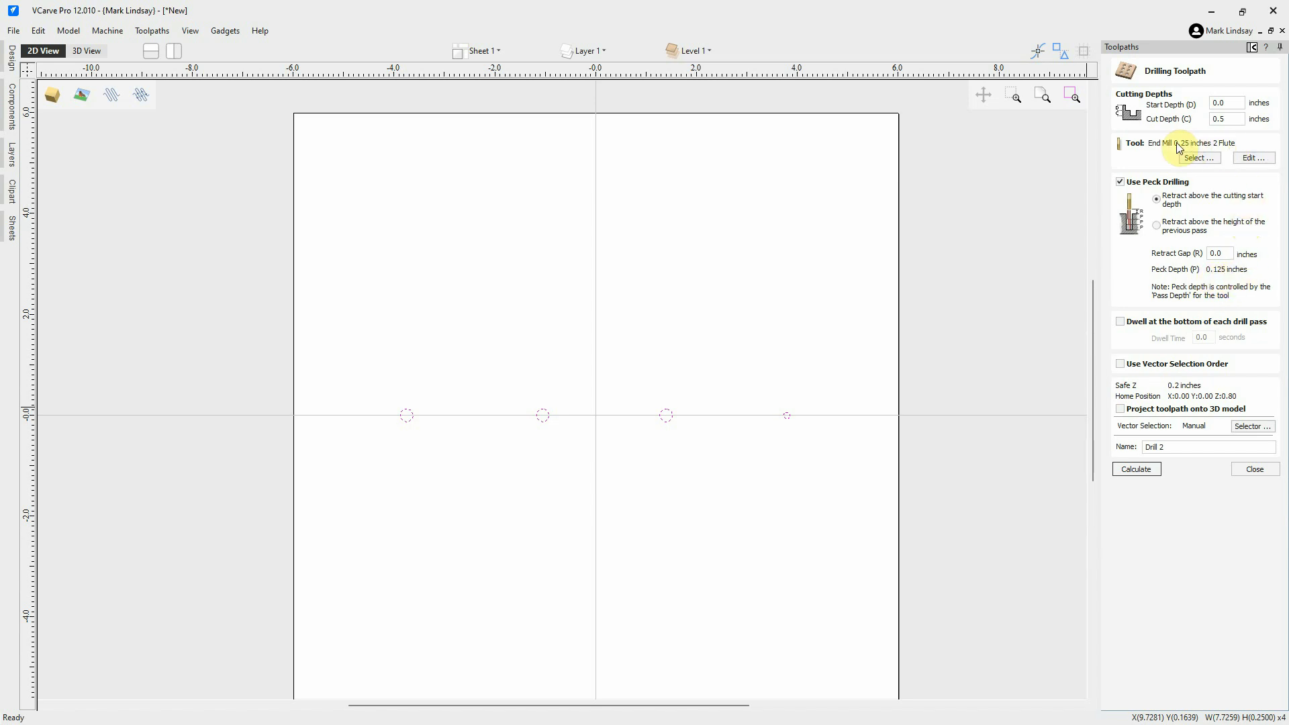
- Change the drilling end mill's pass depth from 0.125 to 0.25 inches
click(1255, 160)
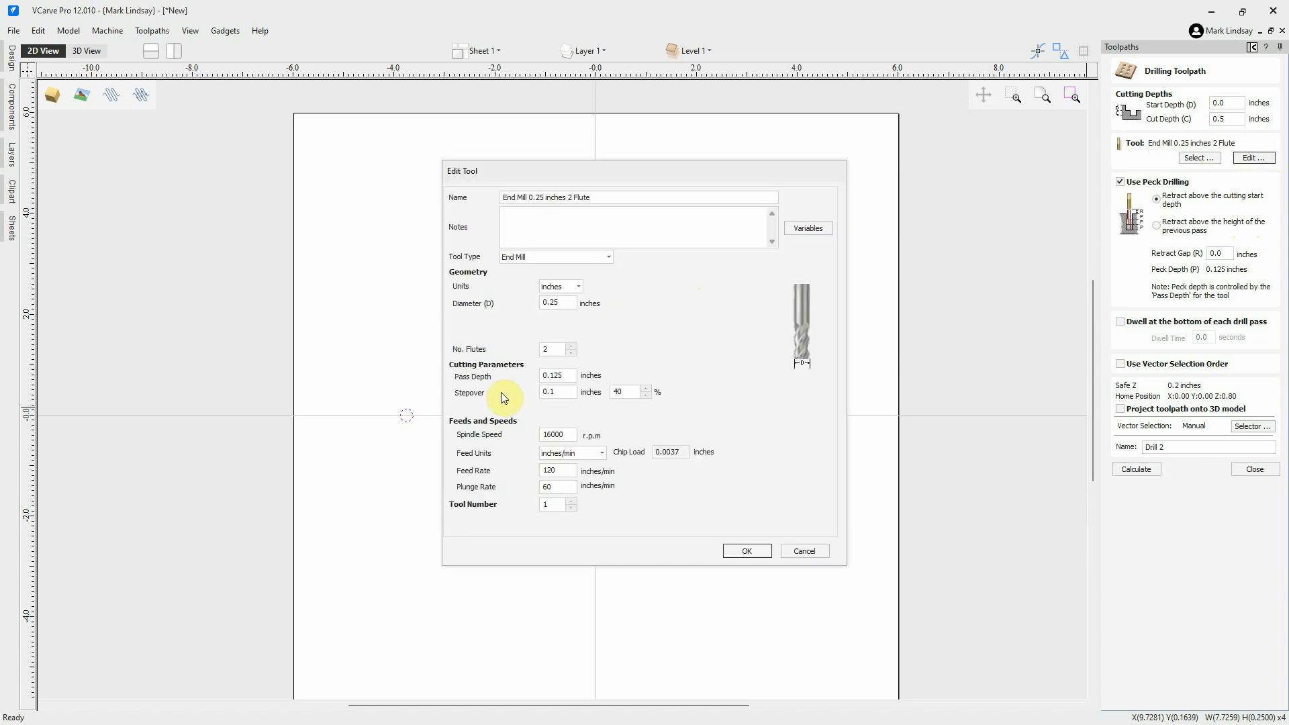
click(561, 376)
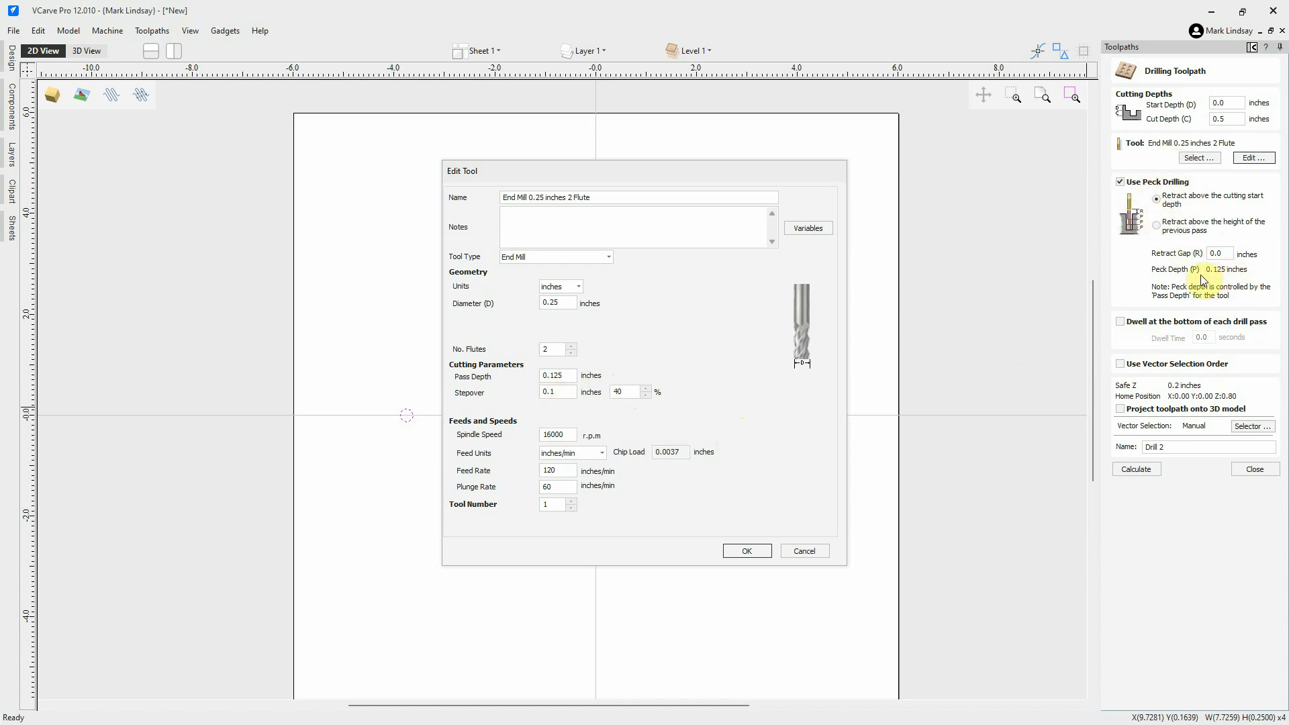
click(552, 374)
key(BackSpace)
click(738, 550)
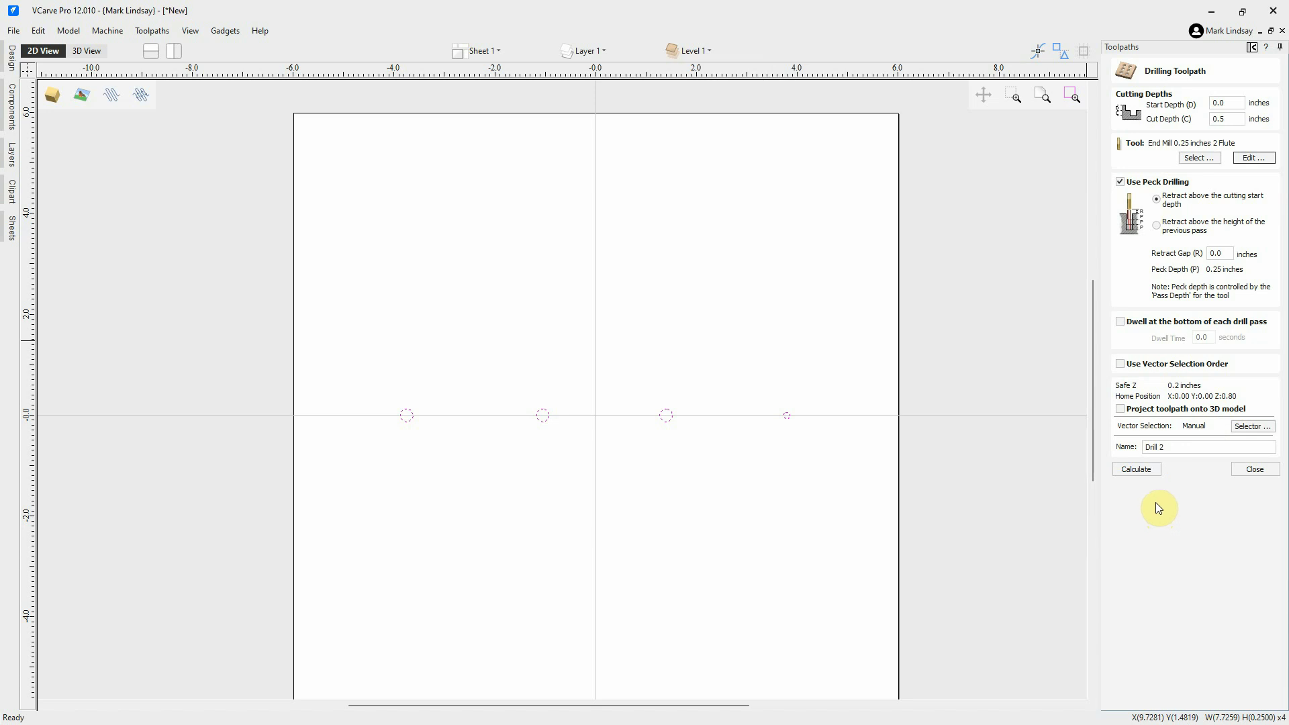
click(1147, 470)
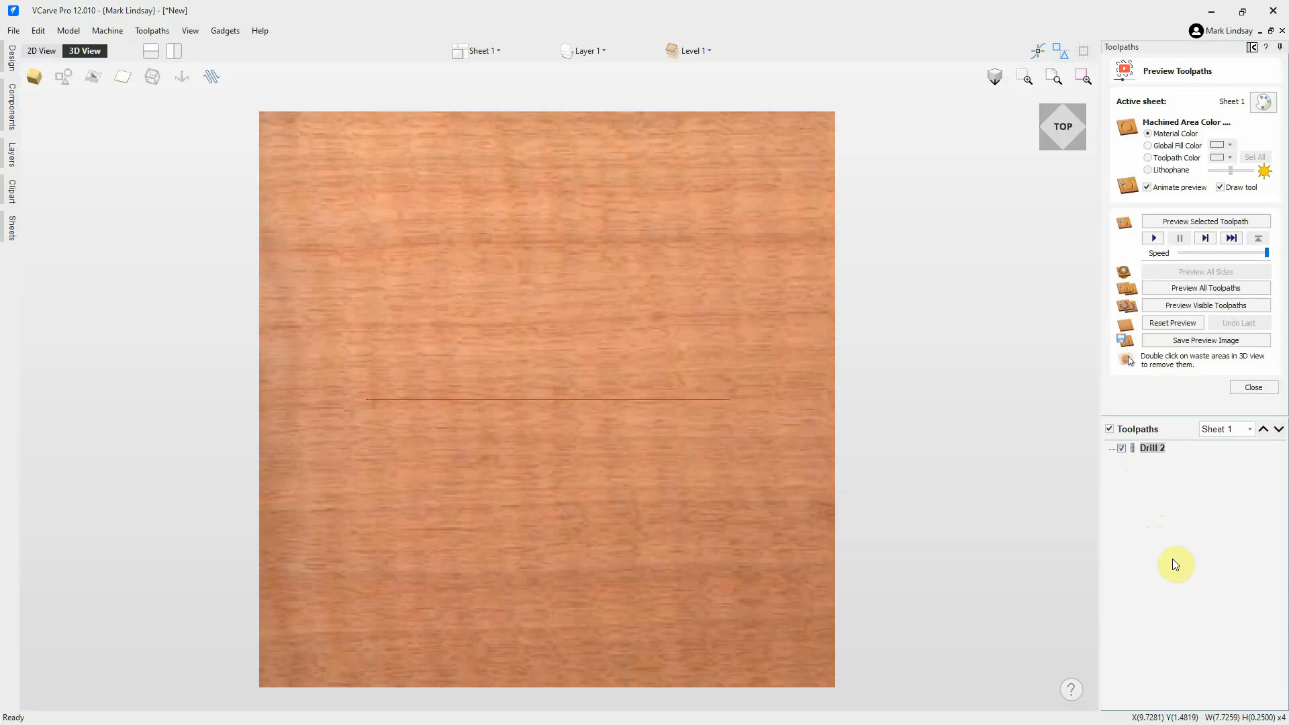
drag(566, 537, 557, 389)
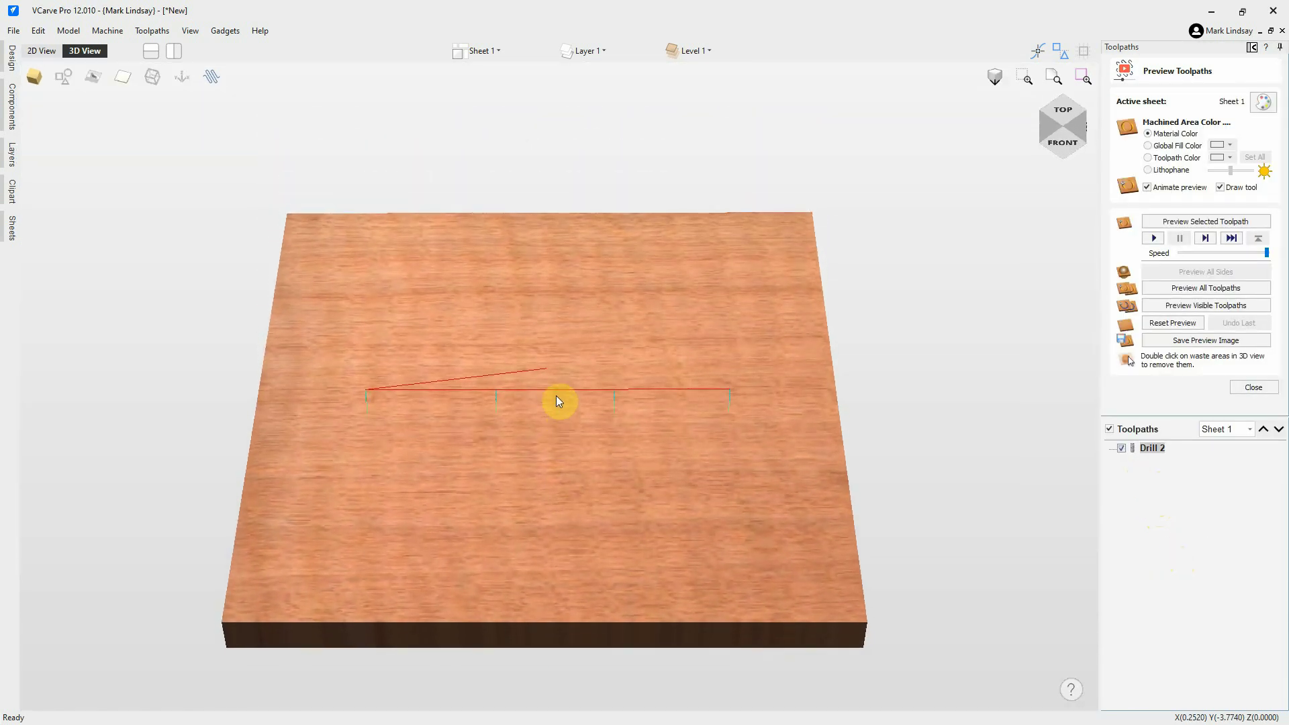
scroll(499, 408, up, 1)
scroll(497, 409, up, 3)
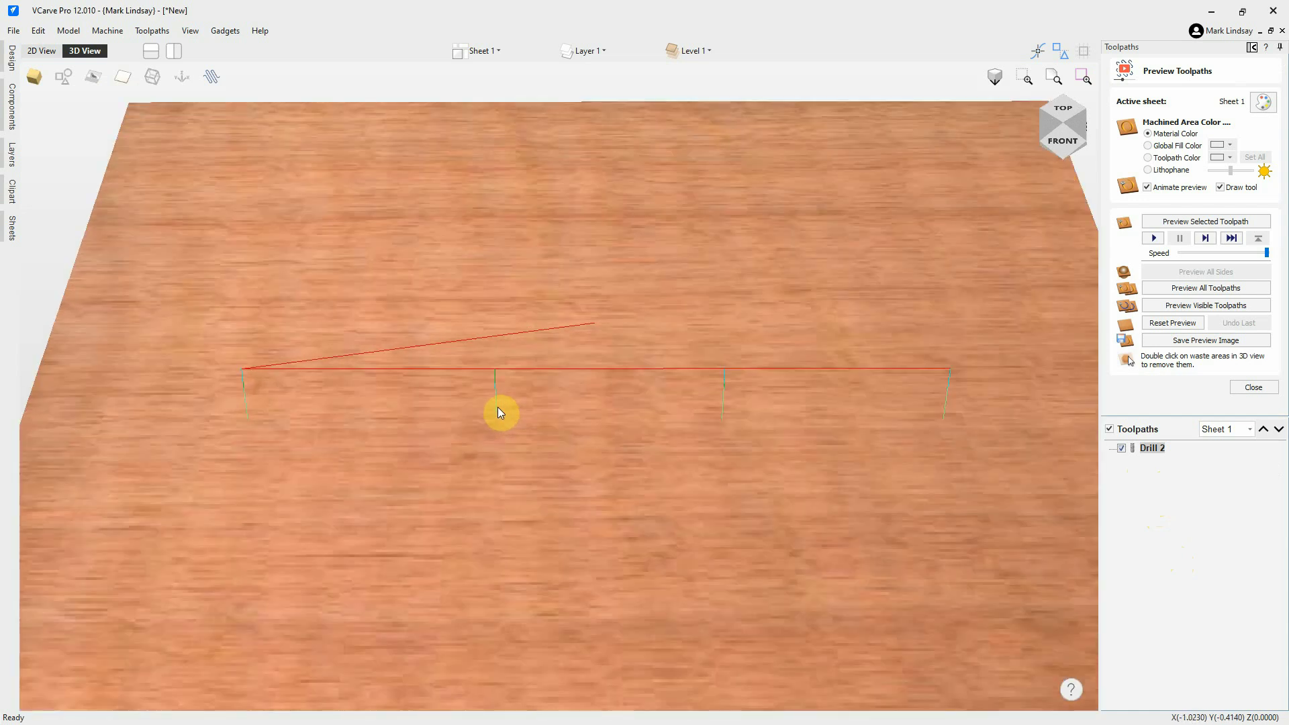
scroll(525, 412, up, 1)
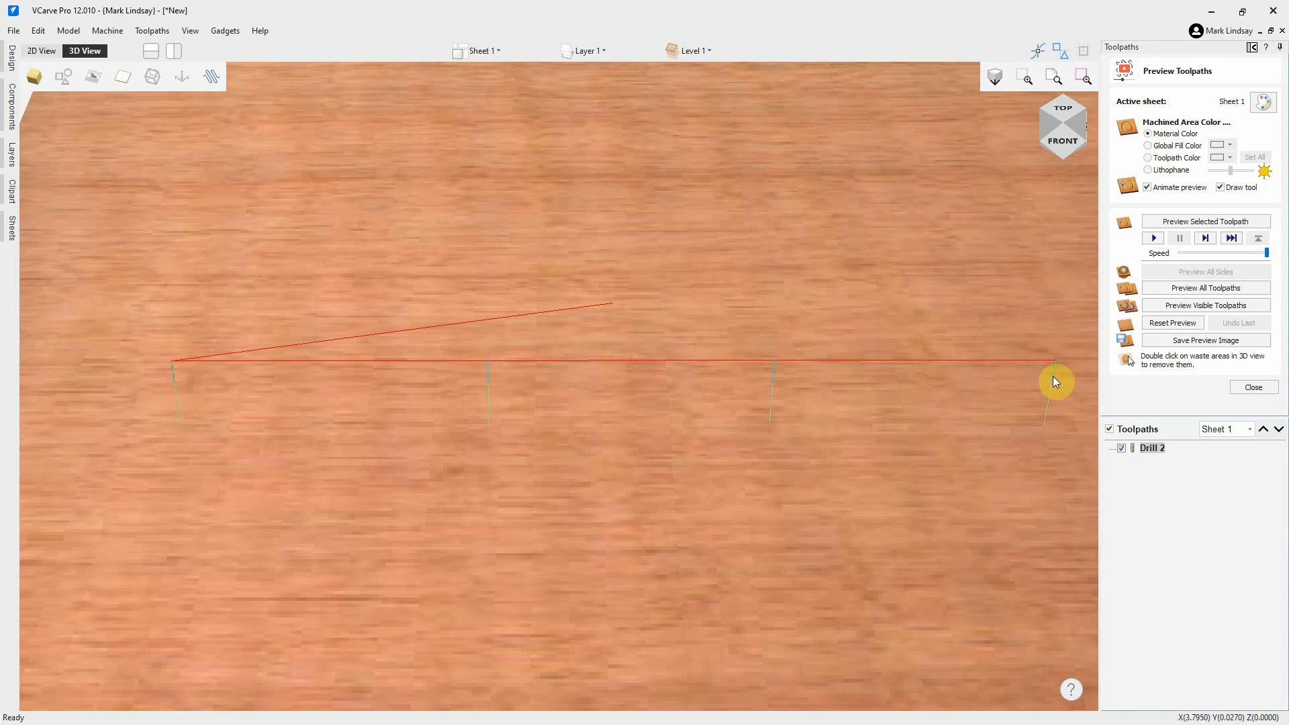
key(F6)
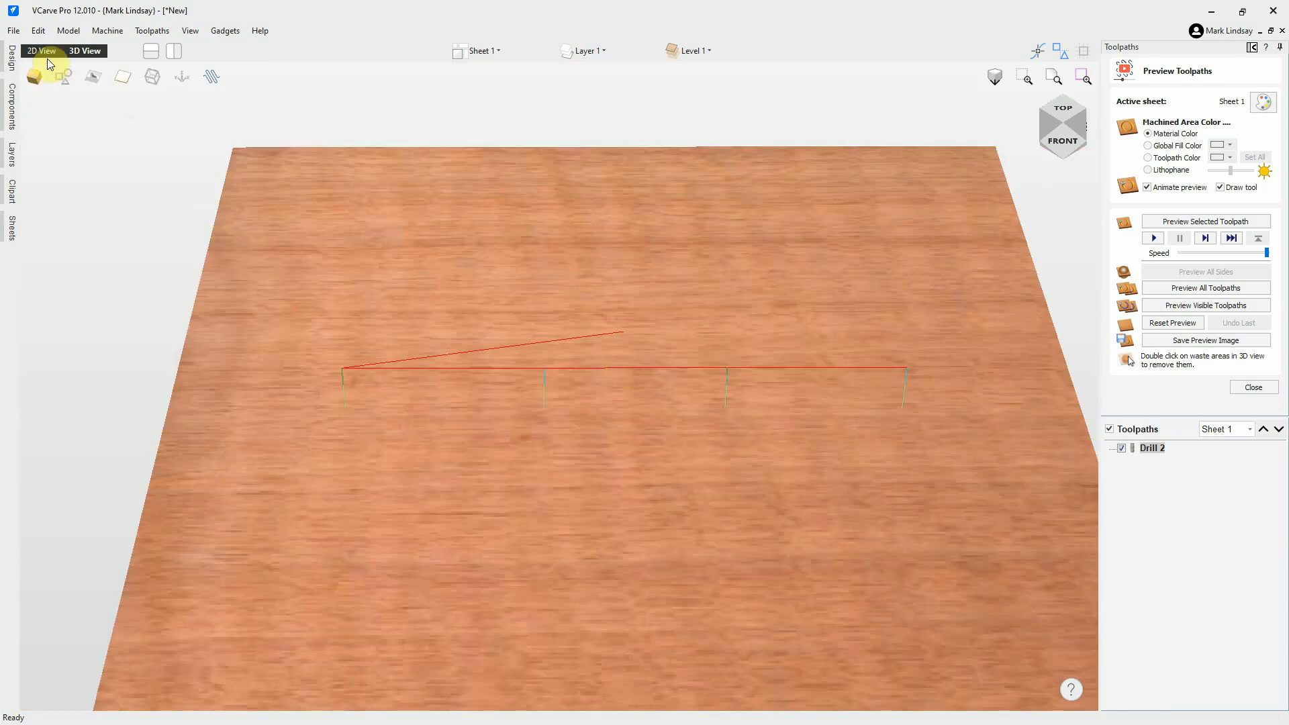
- Switch to the 2D view, zoom in on the holes, and hide the Drill 2 toolpath
click(42, 51)
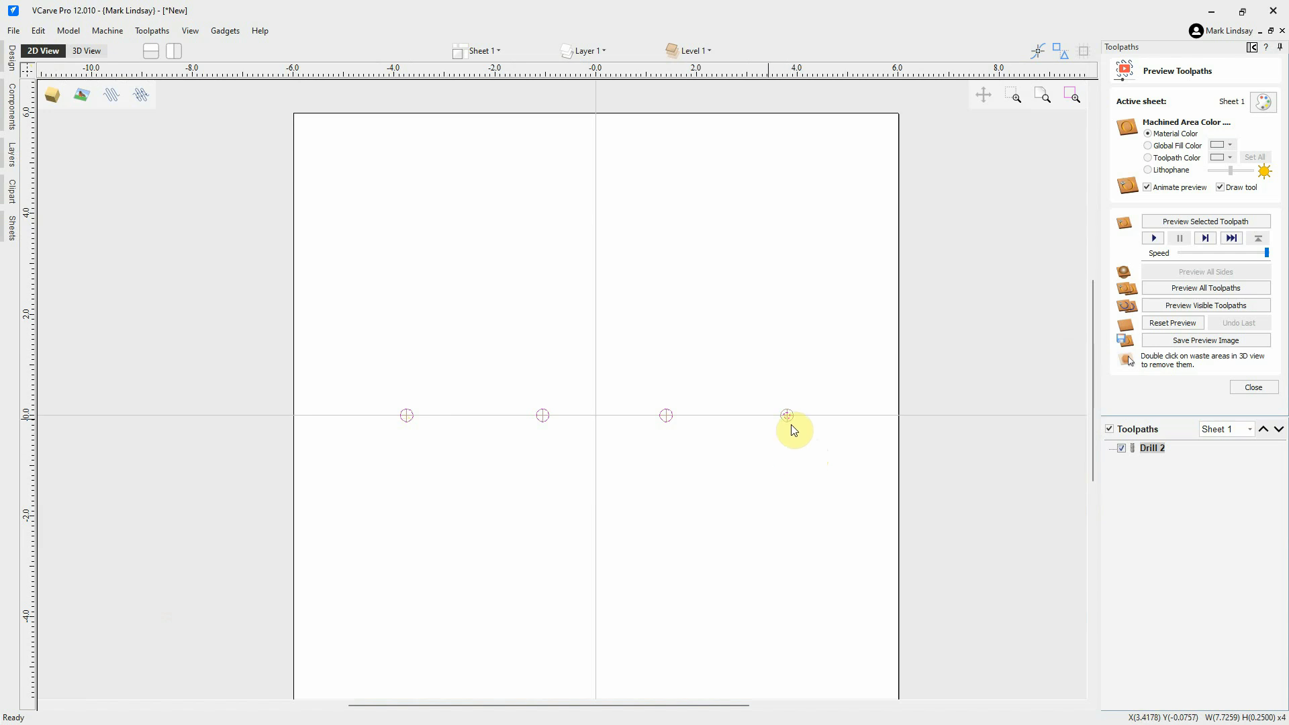
scroll(783, 423, up, 1)
scroll(779, 430, up, 1)
scroll(802, 449, up, 1)
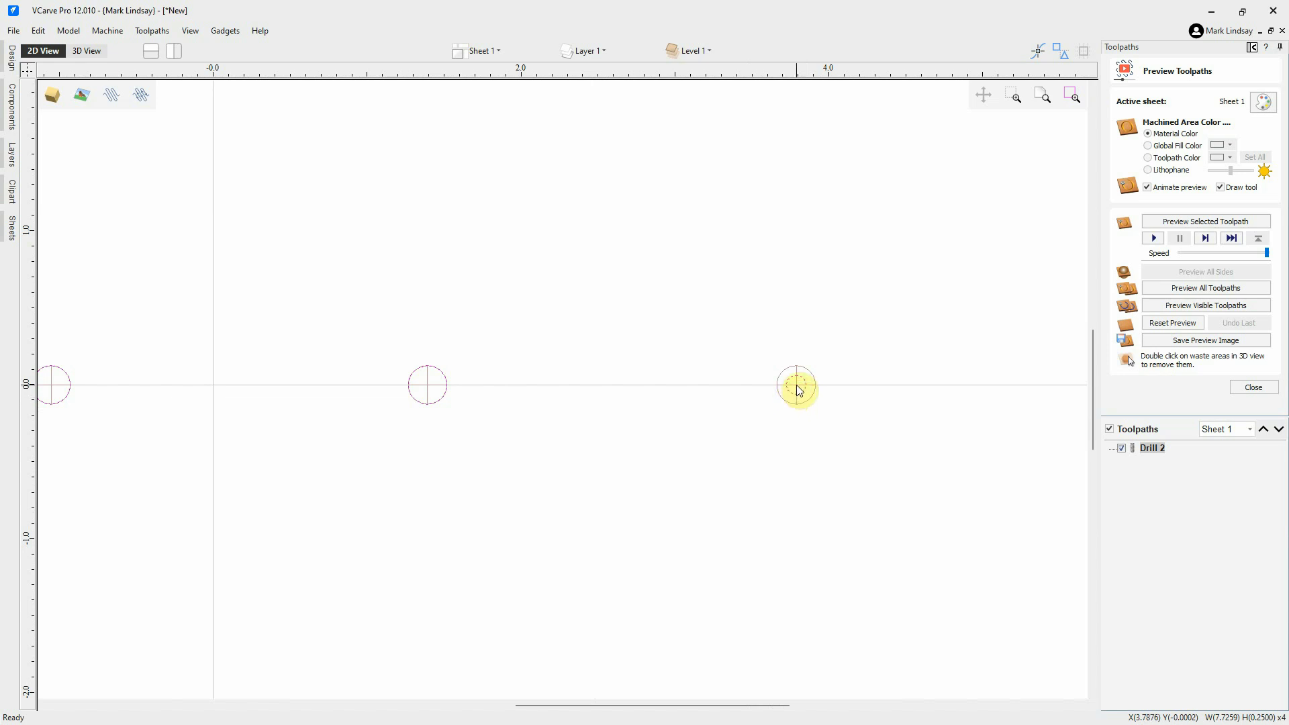
click(1122, 448)
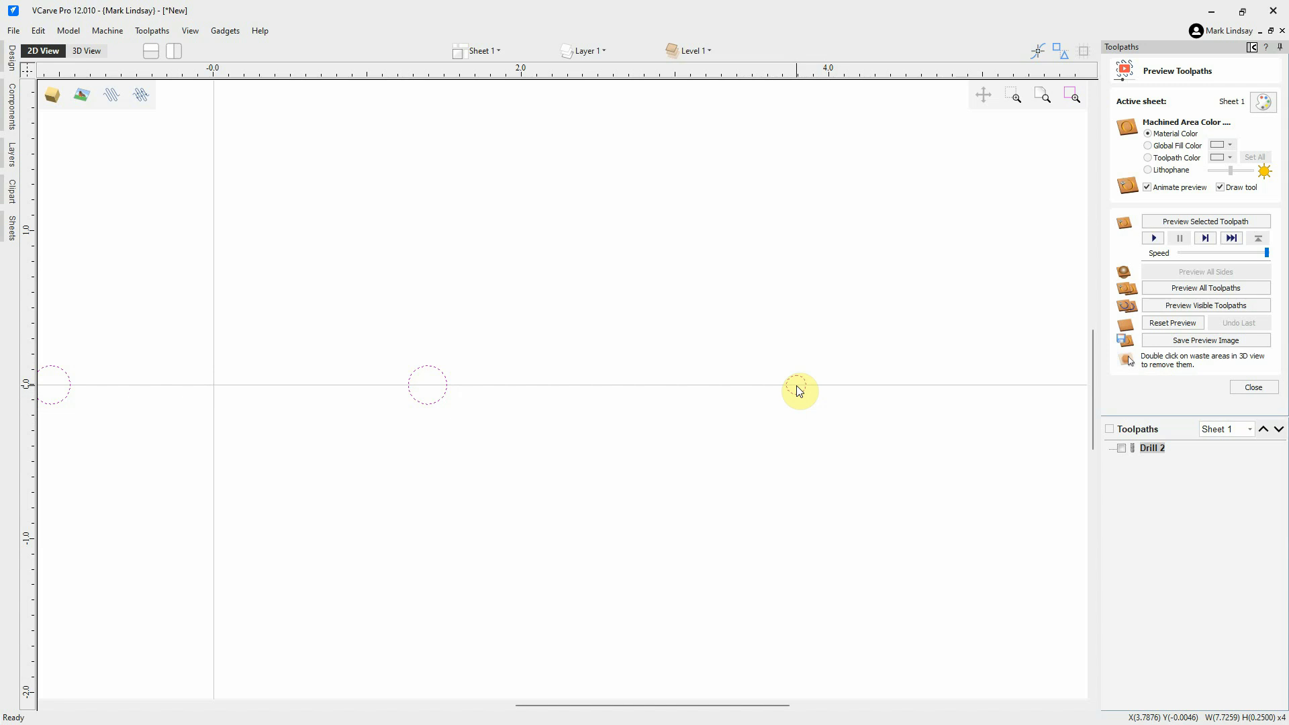
- Close the Drill 2 settings and preview it in 3D, orbiting to see the four holes
double_click(1141, 447)
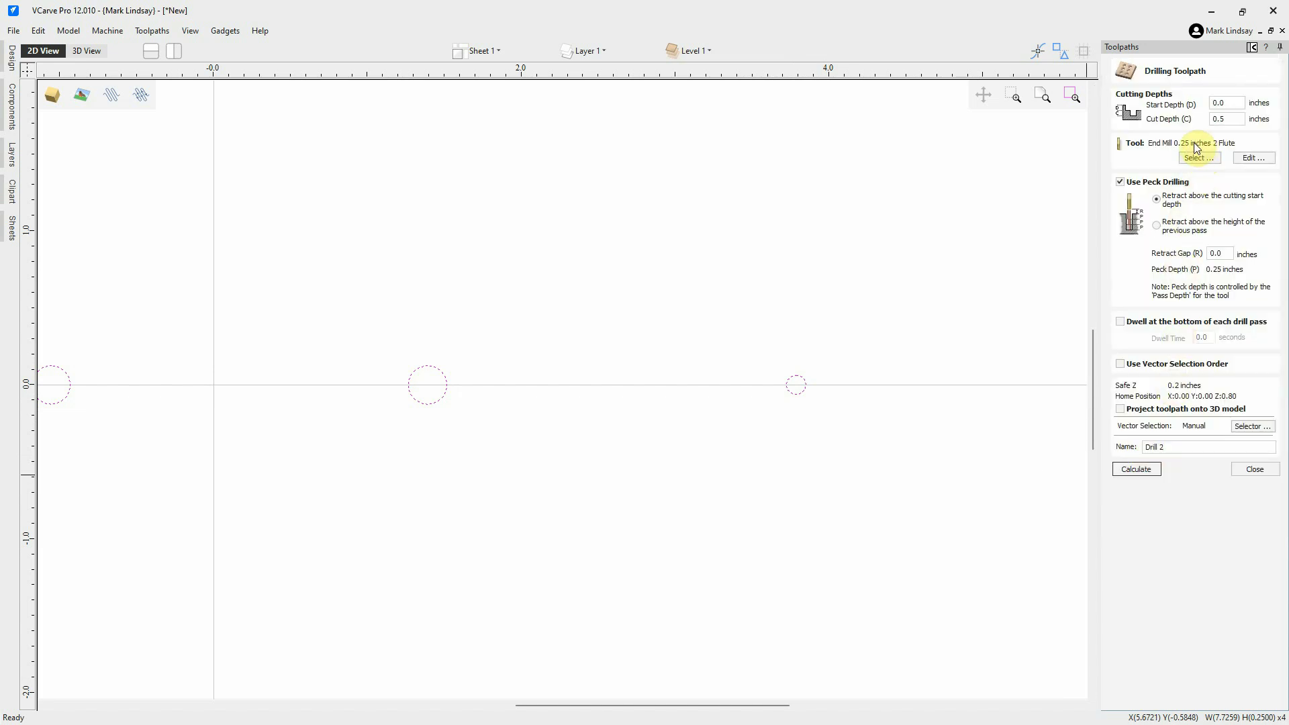
click(1255, 468)
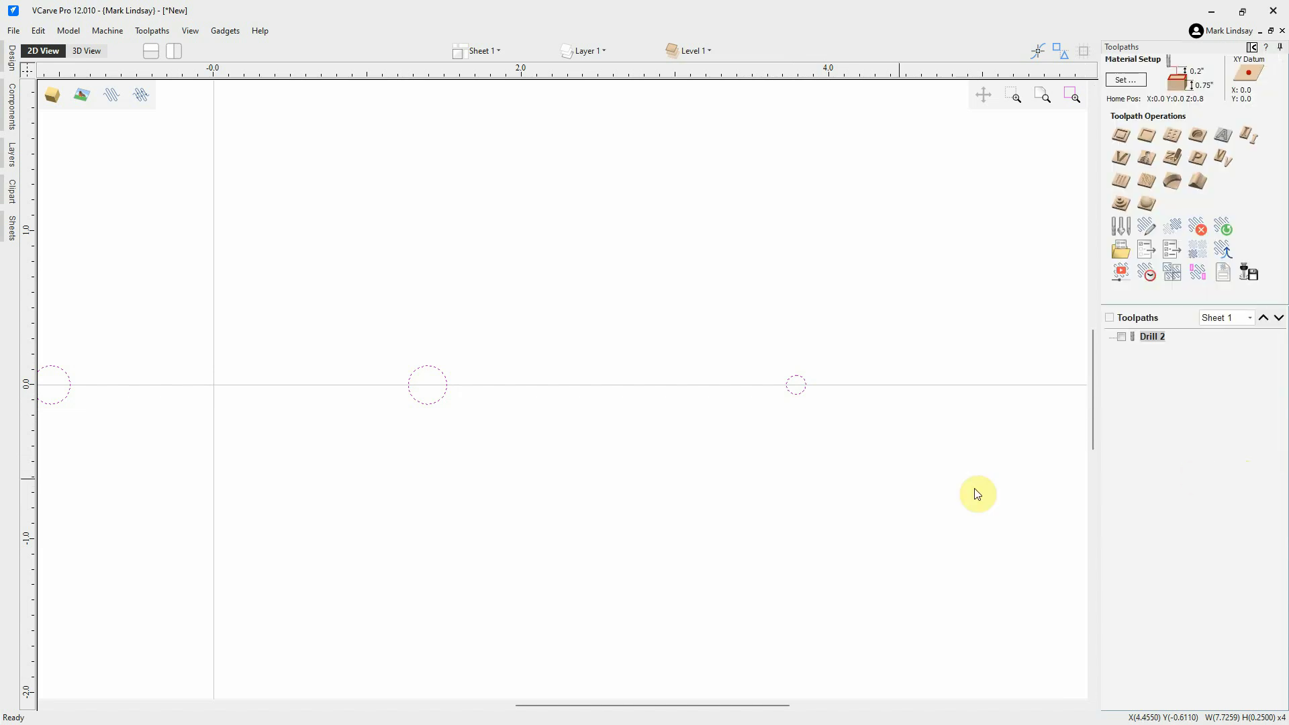
click(88, 62)
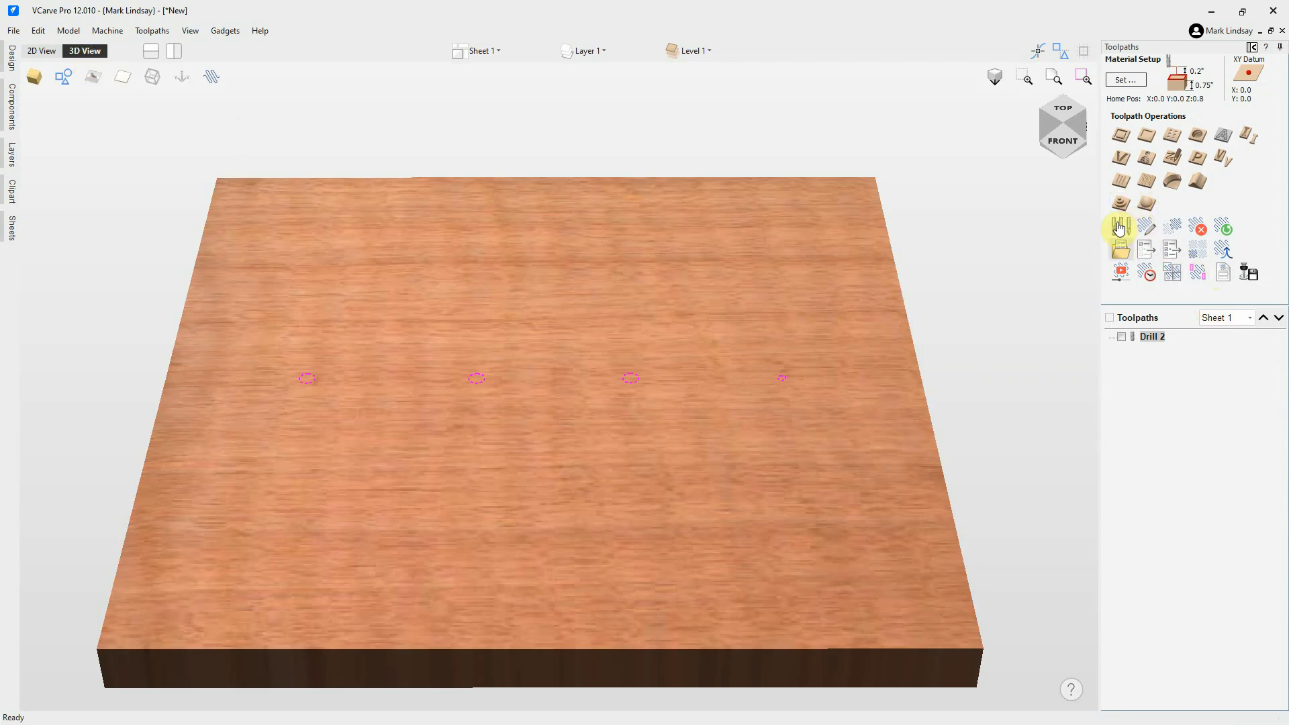
click(1121, 272)
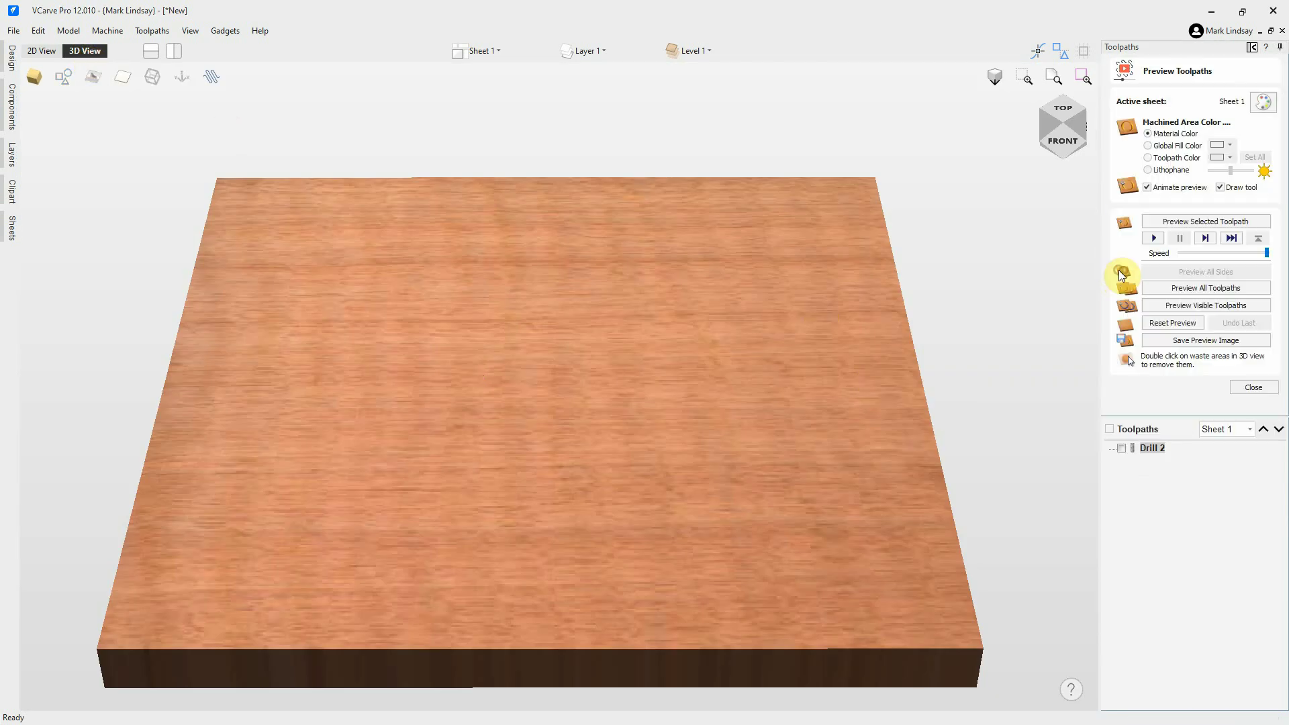
click(1206, 229)
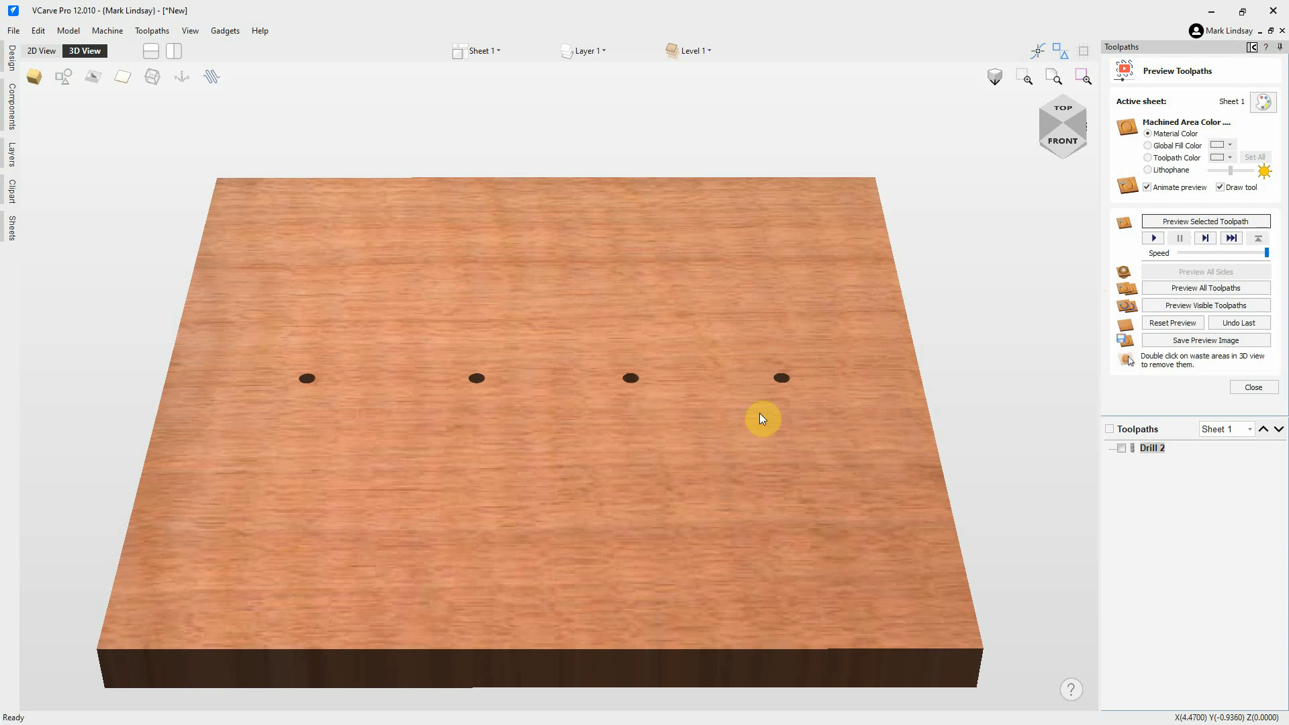
drag(825, 316, 984, 495)
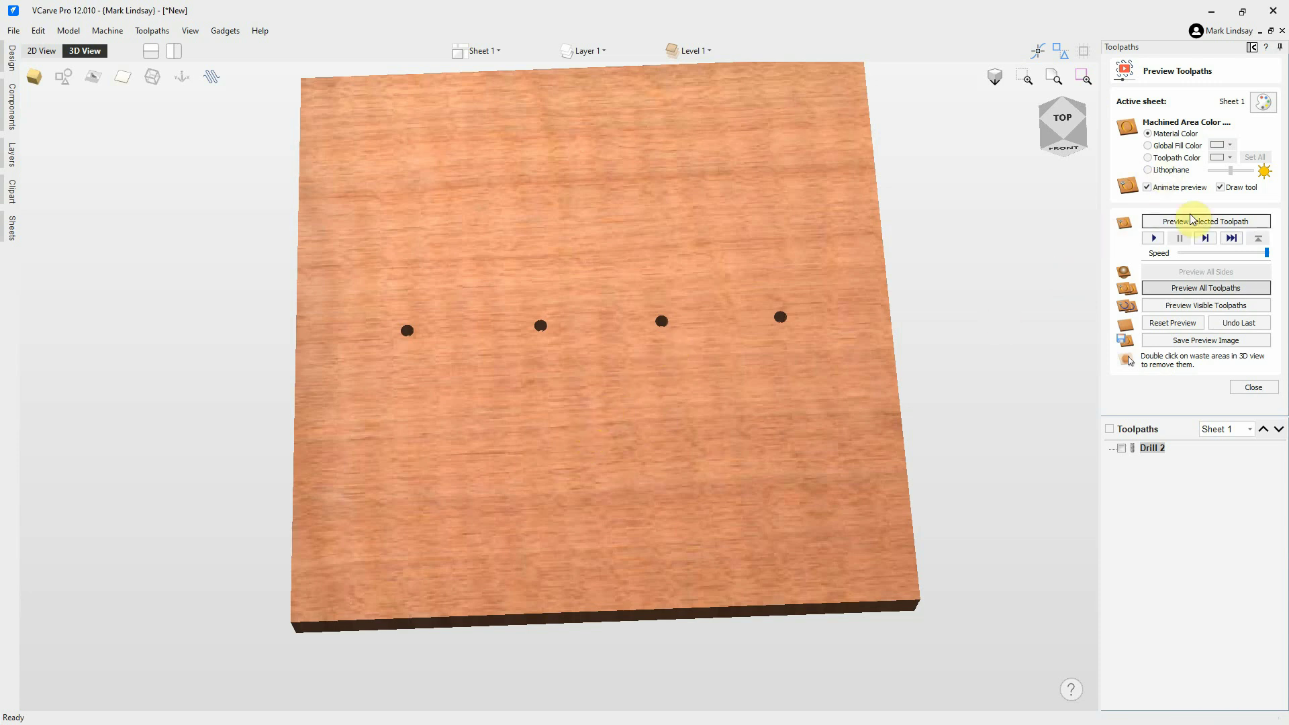
- Close the Preview Toolpaths form to return to the 2D view
click(1254, 387)
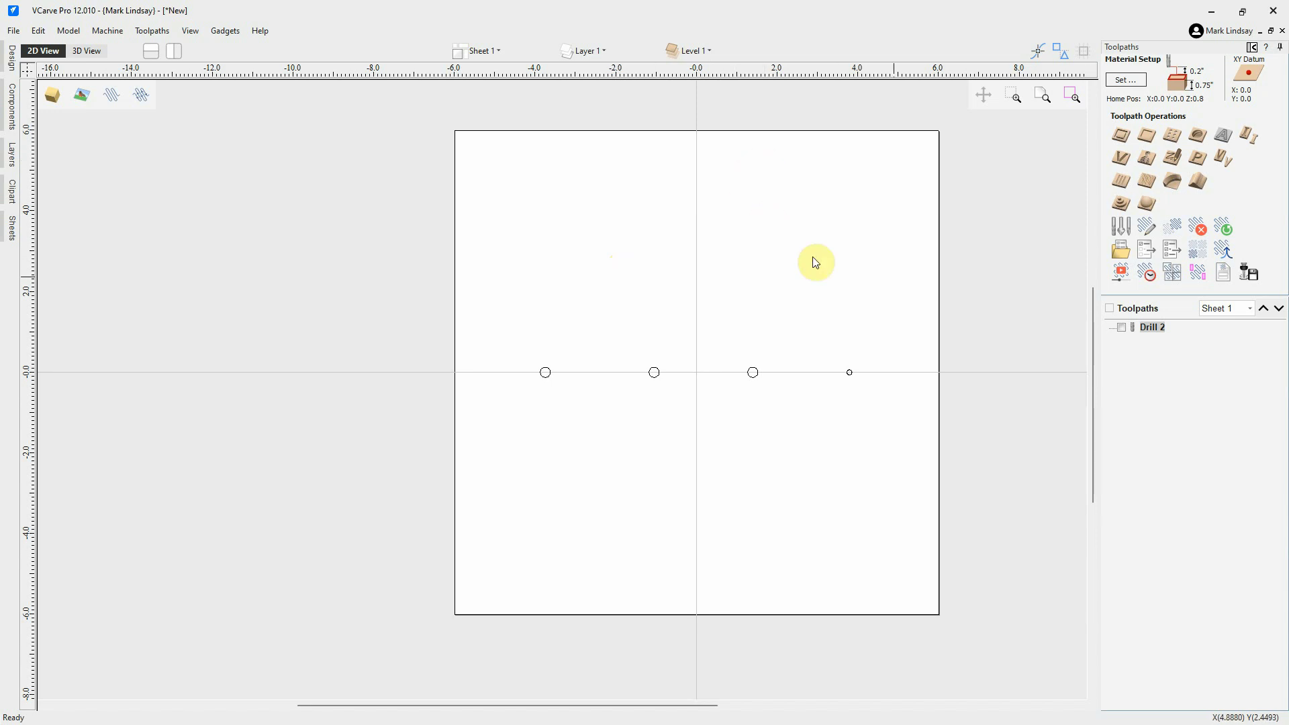
- Show the Design panel, zoom to the job, and box-select the four drill circles
click(1252, 48)
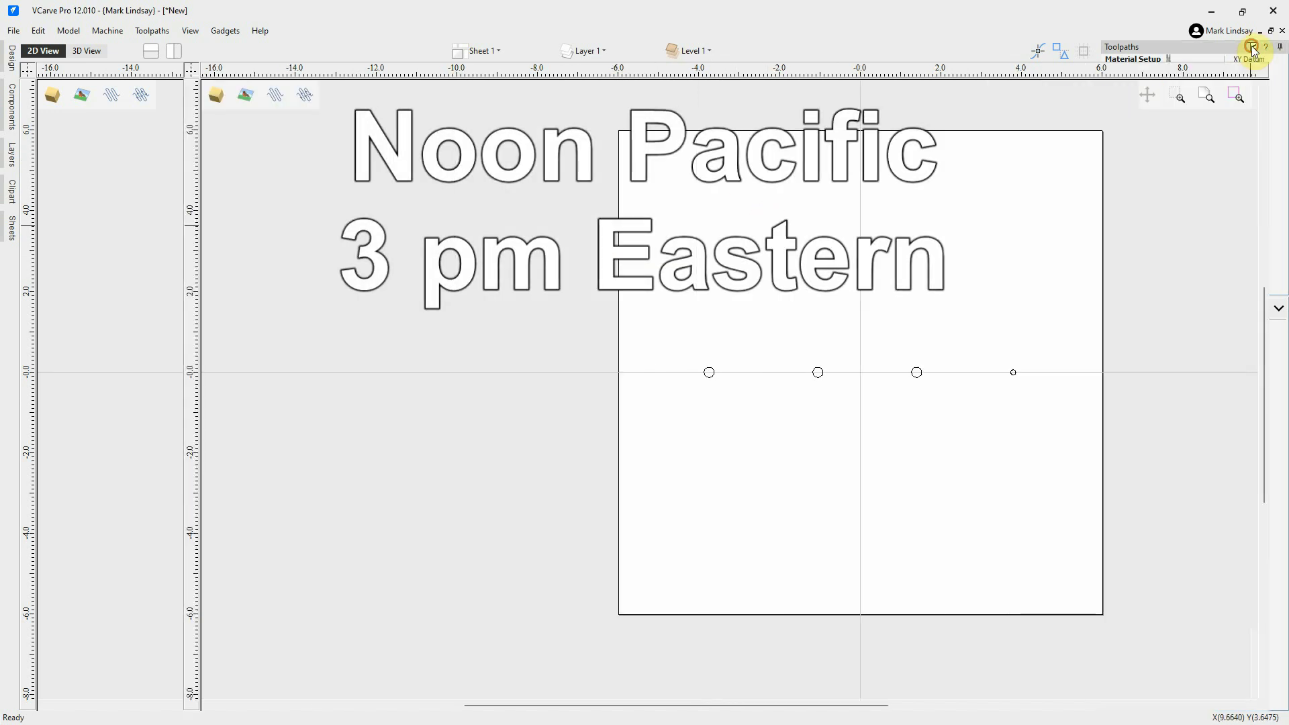
click(363, 261)
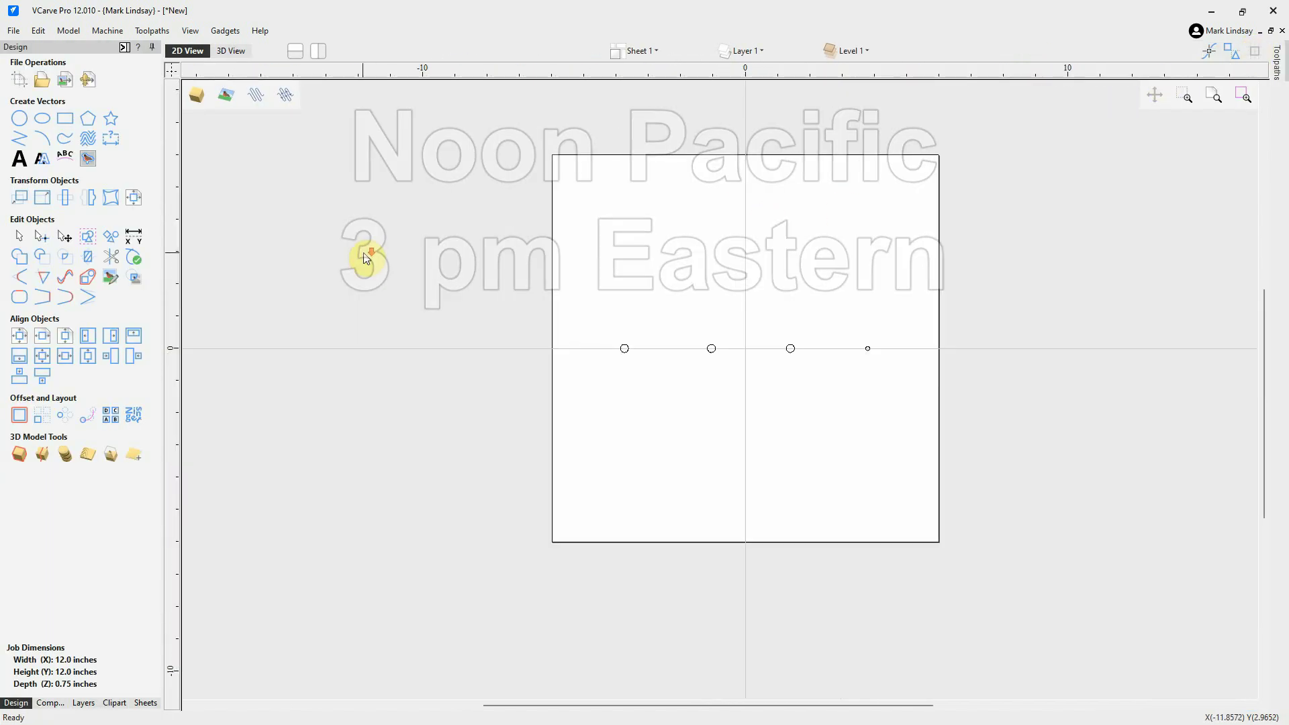
scroll(936, 240, up, 1)
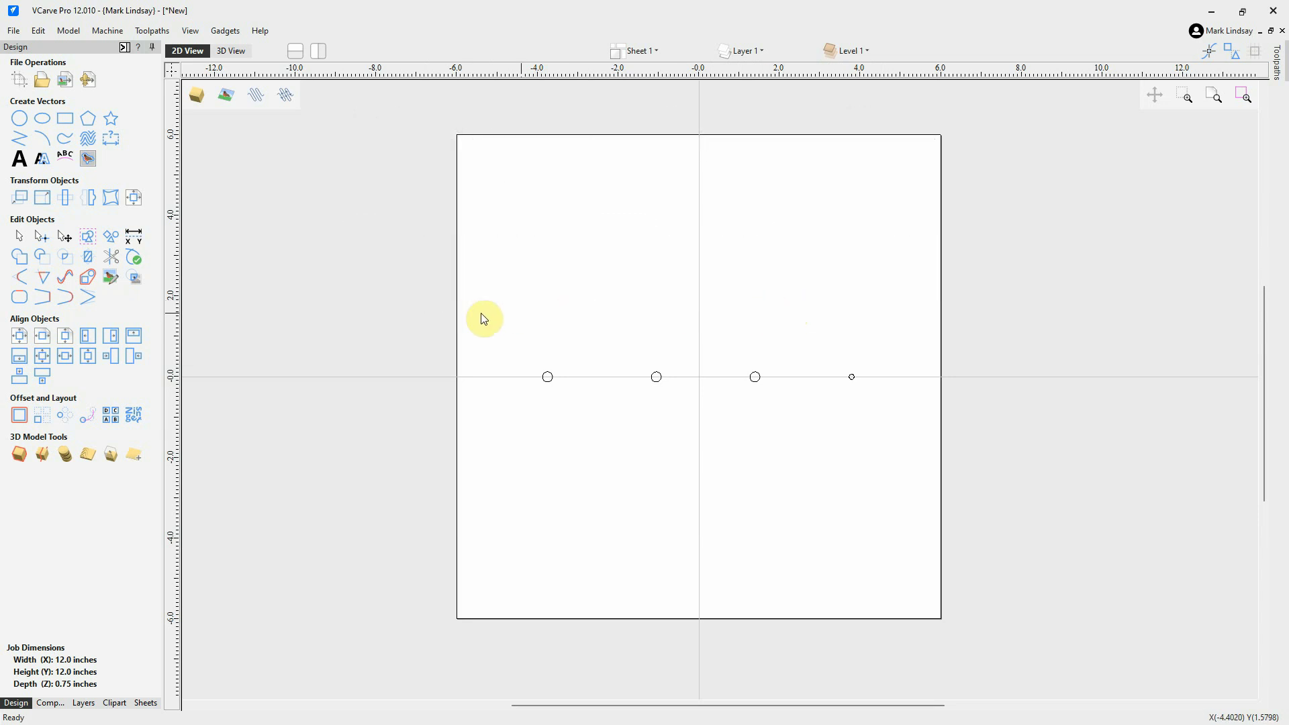
mouse_move(521, 313)
mouse_down()
mouse_move(853, 459)
mouse_move(882, 455)
mouse_up()
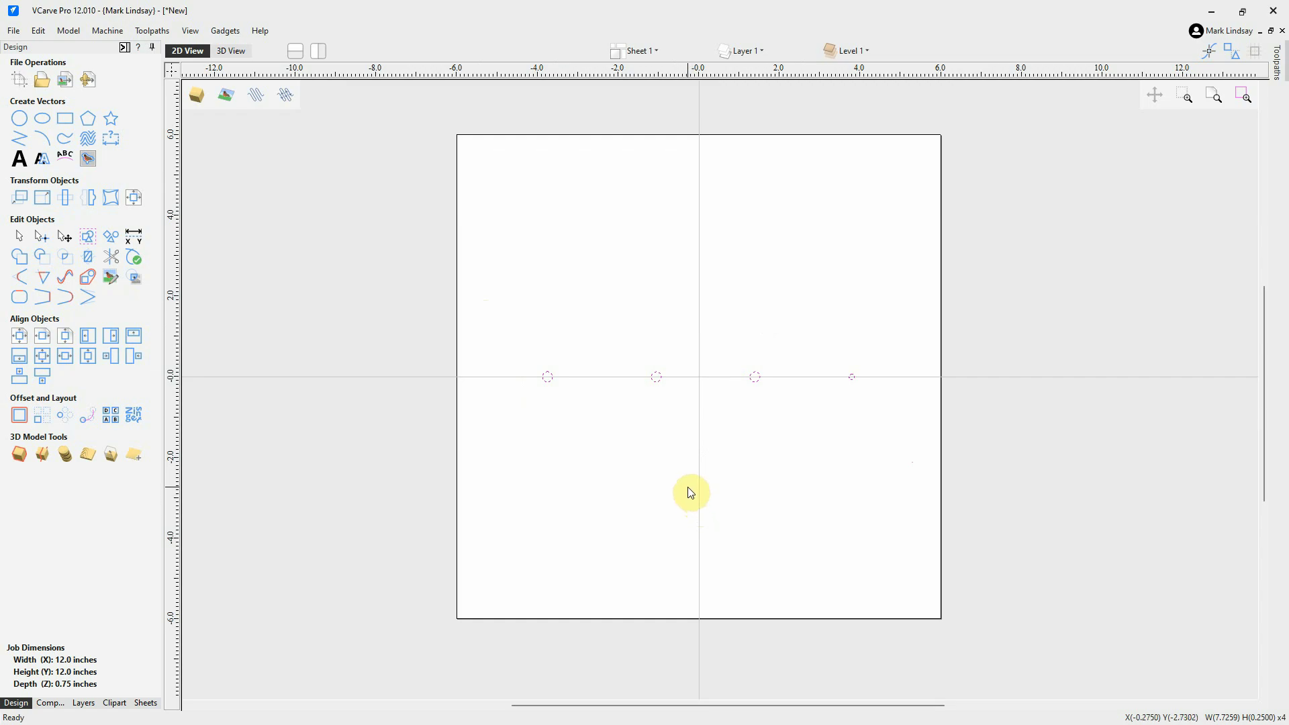
key(Delete)
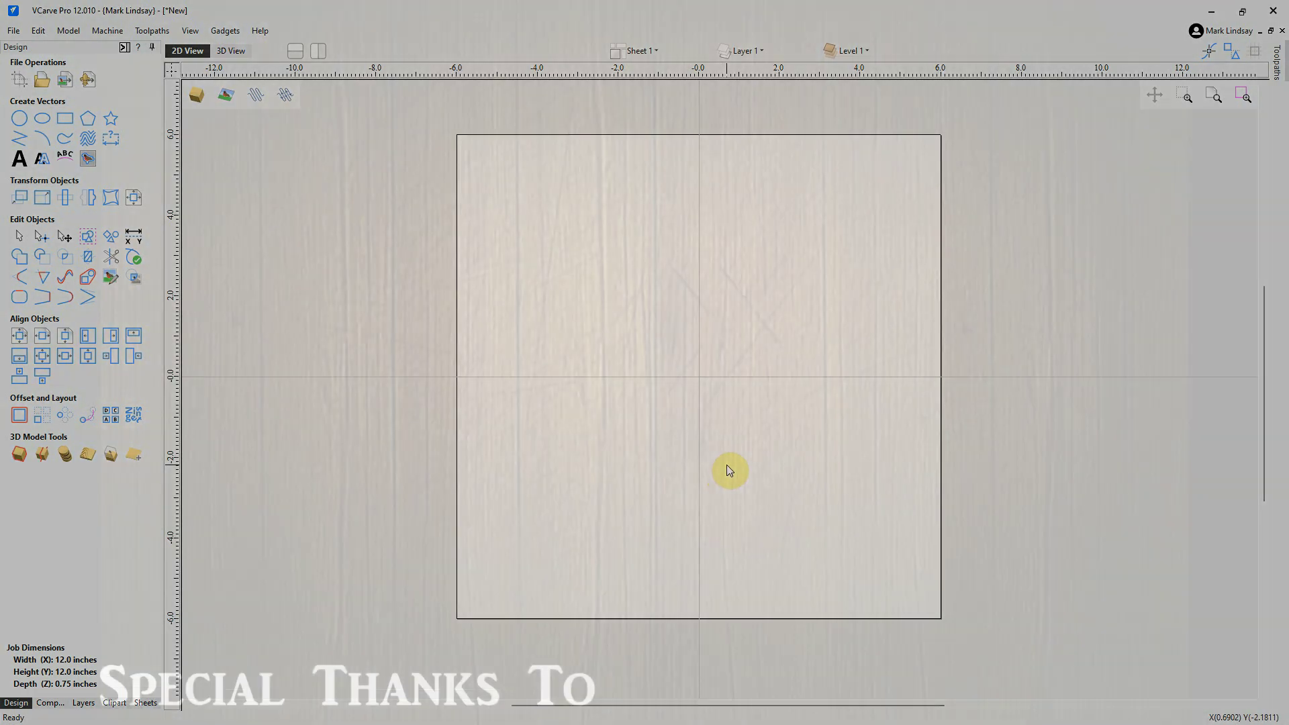